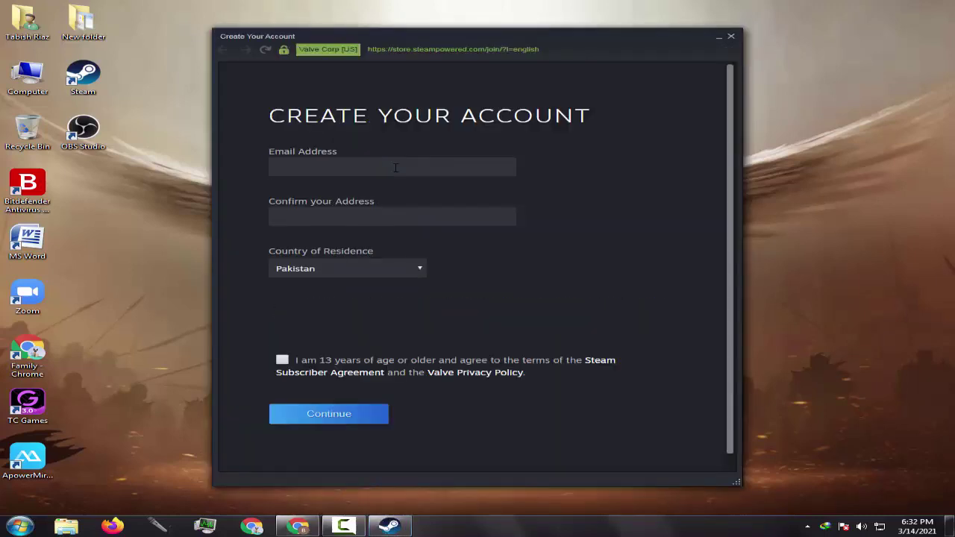
# Step: Enter the account e-mail address, confirm it, and open the Country of residence list
pyautogui.click(396, 167)
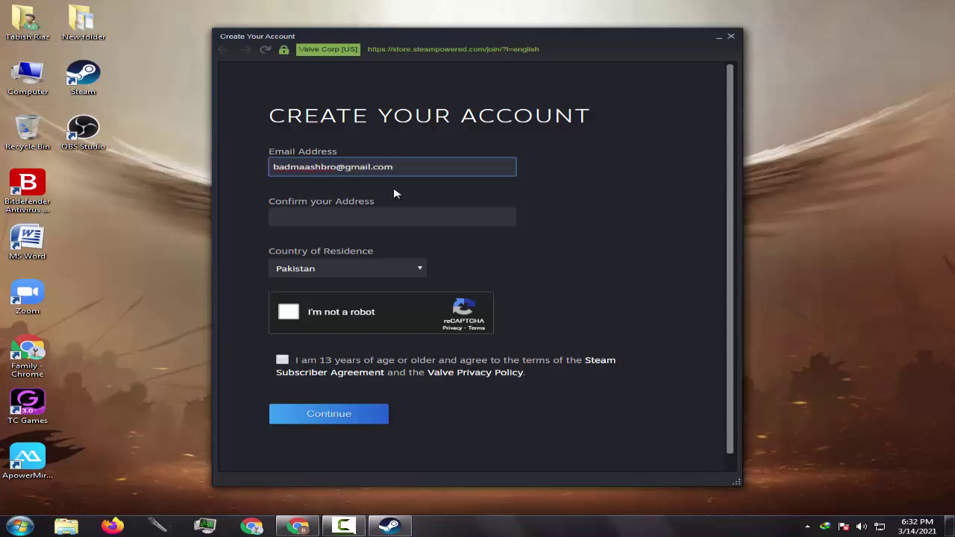
pyautogui.click(373, 214)
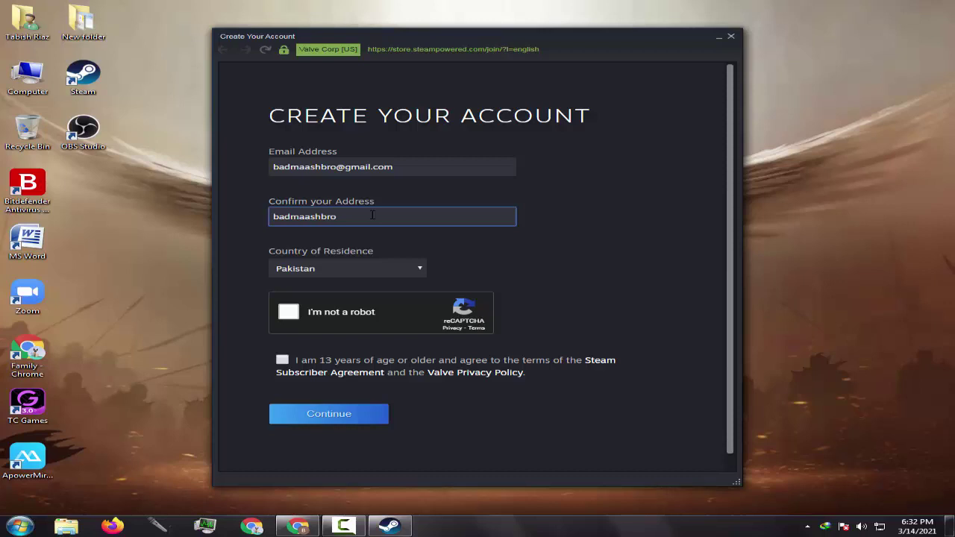
pyautogui.click(347, 268)
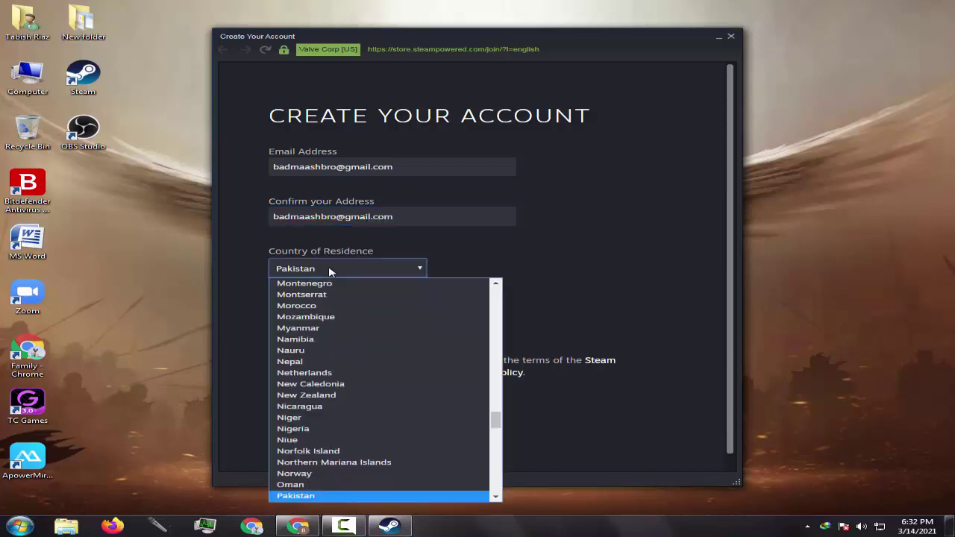
# Step: Keep Pakistan as the country, start the reCAPTCHA, and select the bus squares
pyautogui.click(321, 496)
pyautogui.click(288, 313)
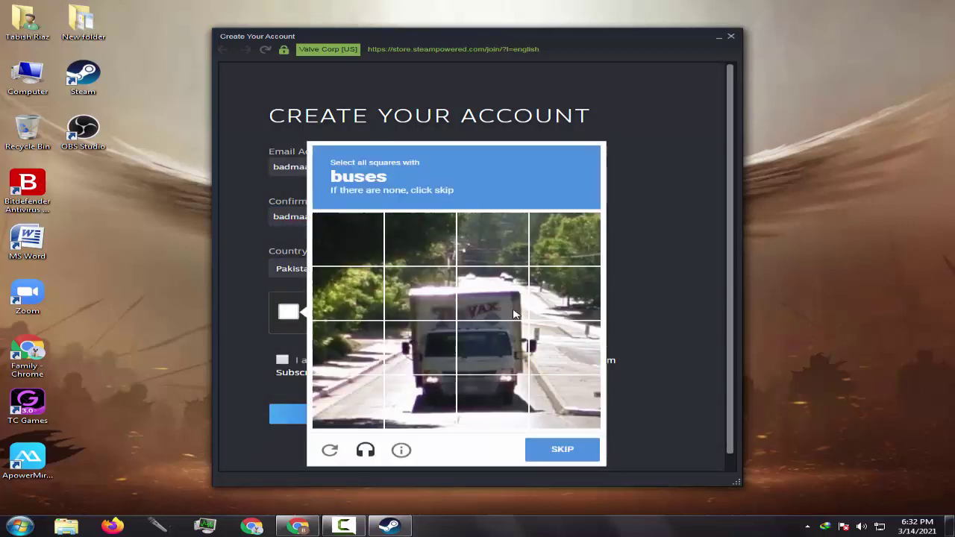
pyautogui.click(493, 293)
pyautogui.click(420, 294)
pyautogui.click(420, 347)
pyautogui.click(493, 348)
pyautogui.click(493, 402)
pyautogui.click(420, 402)
pyautogui.click(575, 451)
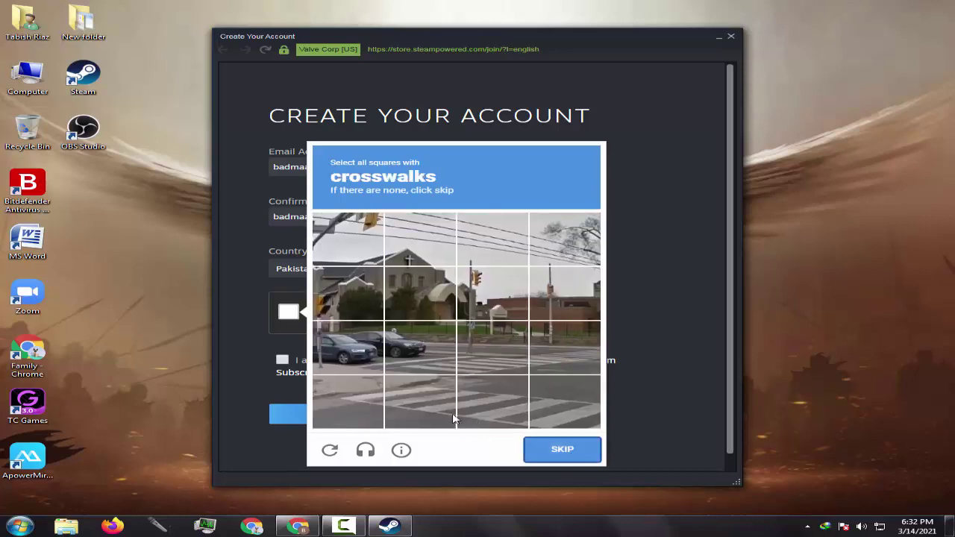
# Step: Select the crosswalk squares, then the traffic-light squares, in the following challenges
pyautogui.click(421, 402)
pyautogui.click(492, 402)
pyautogui.click(565, 402)
pyautogui.click(564, 347)
pyautogui.click(493, 348)
pyautogui.click(421, 348)
pyautogui.click(562, 452)
pyautogui.click(492, 293)
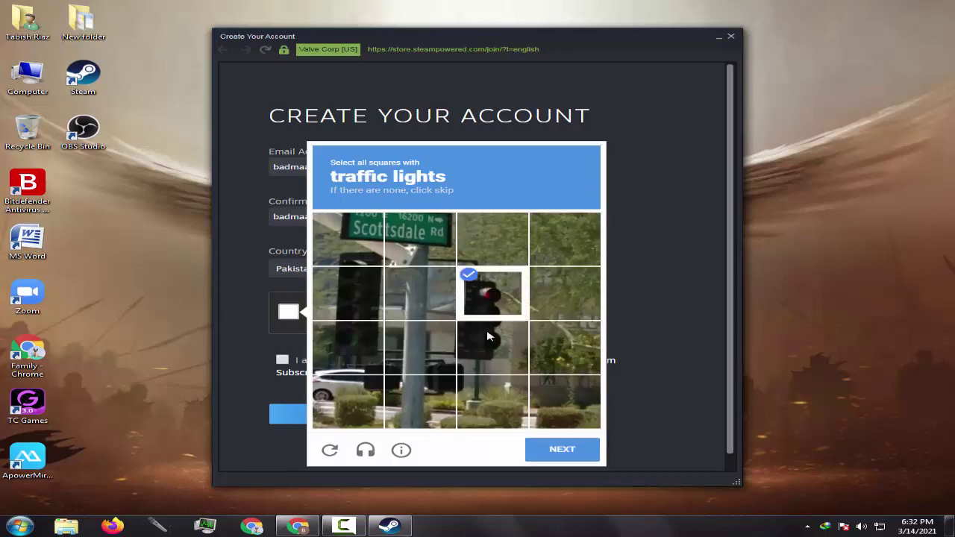
pyautogui.click(492, 348)
pyautogui.click(562, 450)
pyautogui.click(492, 294)
pyautogui.click(421, 293)
# Step: Mark the bus squares in another challenge and submit them for verification
pyautogui.click(564, 293)
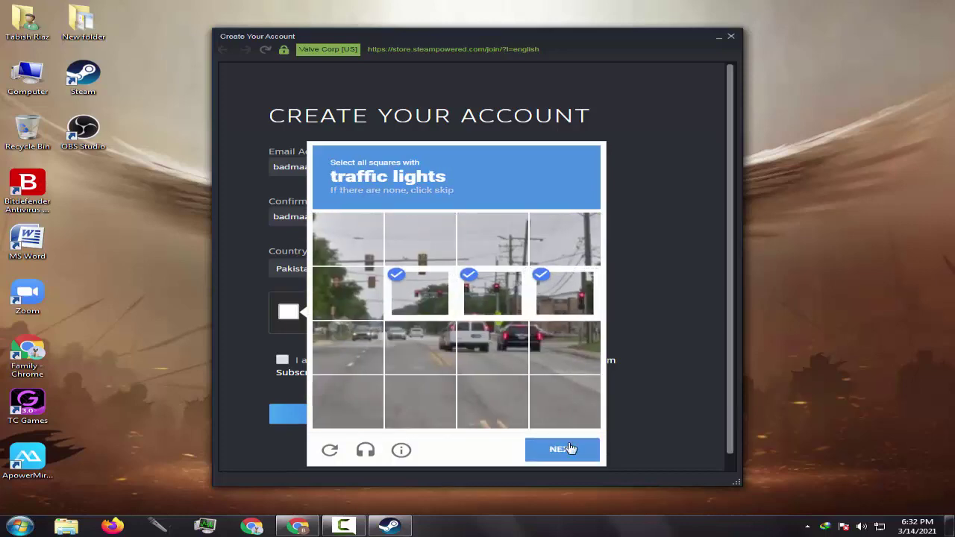
pyautogui.click(562, 449)
pyautogui.click(492, 238)
pyautogui.click(492, 293)
pyautogui.click(565, 293)
pyautogui.click(421, 293)
# Step: Select every image containing a car, including newly loaded ones, and submit
pyautogui.click(421, 239)
pyautogui.click(564, 238)
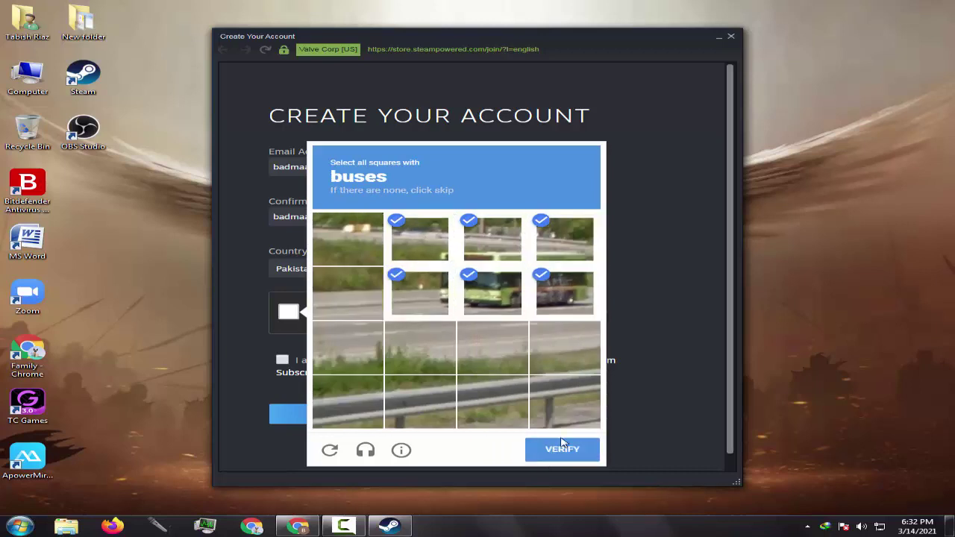
pyautogui.click(562, 449)
pyautogui.click(456, 393)
pyautogui.click(552, 246)
pyautogui.click(543, 296)
pyautogui.click(359, 393)
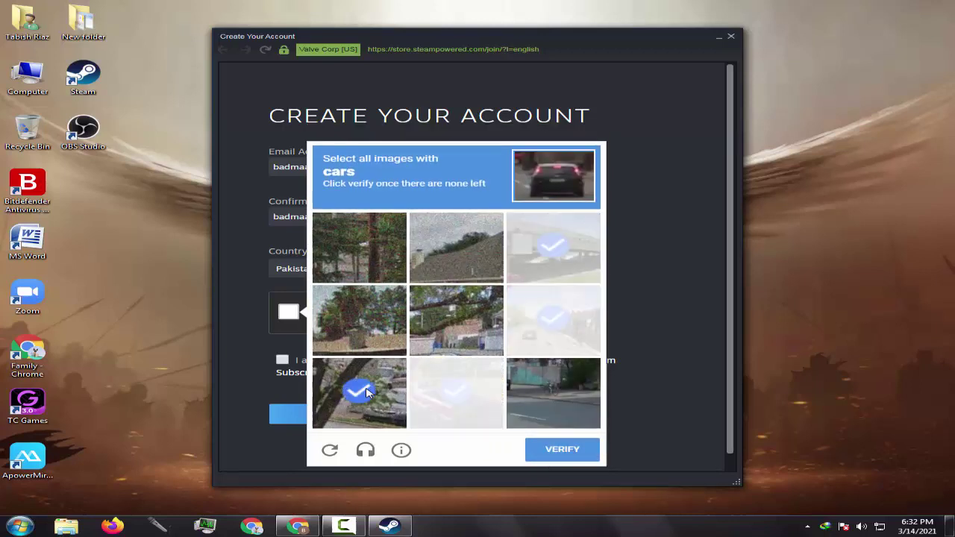
pyautogui.click(552, 246)
pyautogui.click(553, 319)
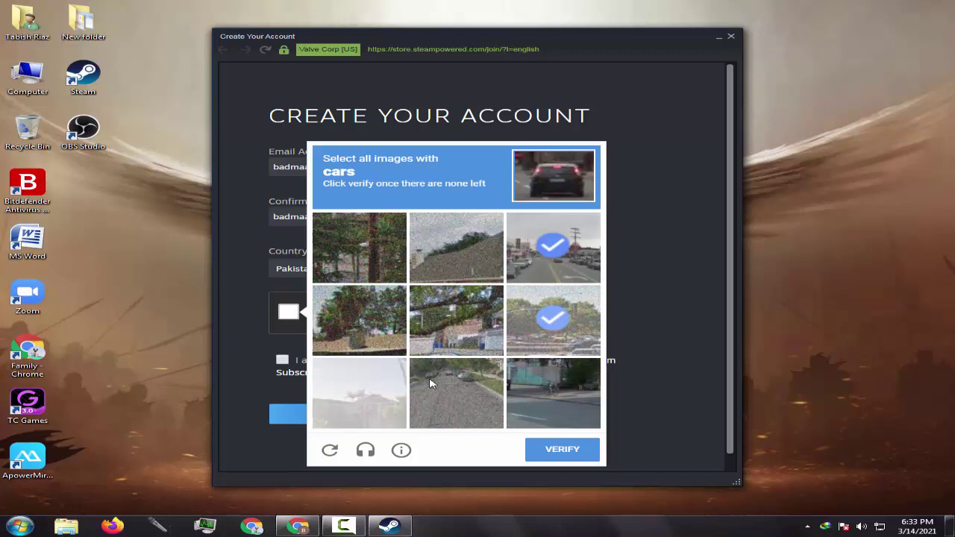
pyautogui.click(456, 393)
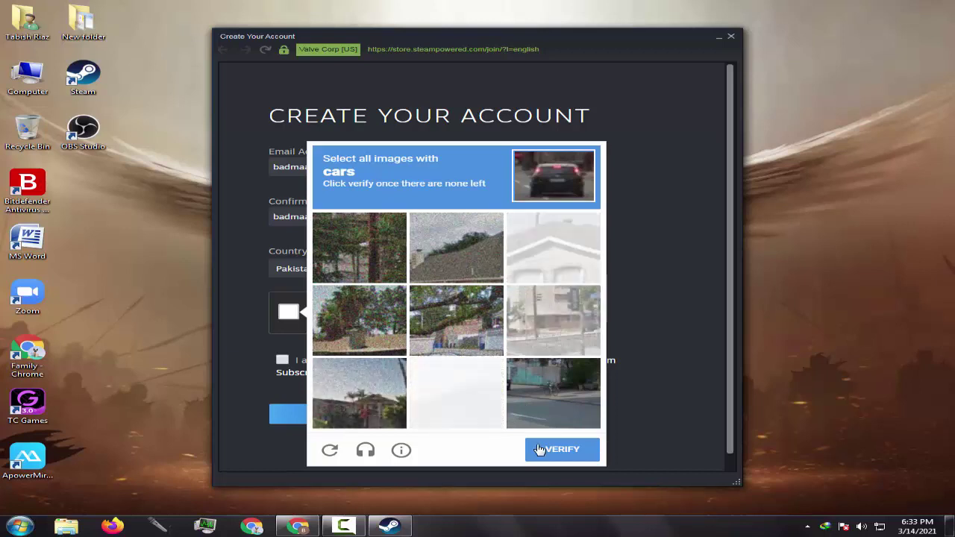
pyautogui.click(548, 449)
# Step: Select the bicycle images and submit to finish the CAPTCHA
pyautogui.click(478, 389)
pyautogui.click(526, 380)
pyautogui.click(552, 321)
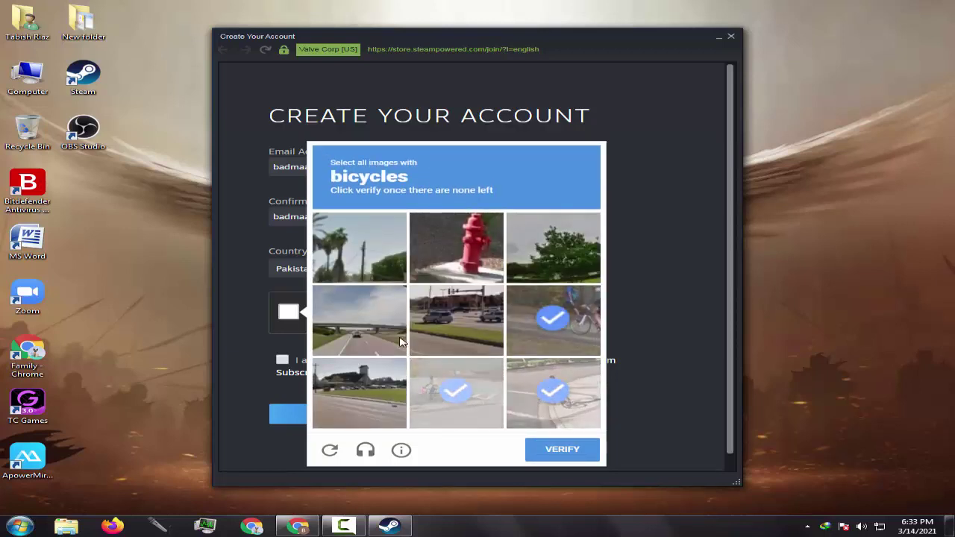
pyautogui.click(486, 396)
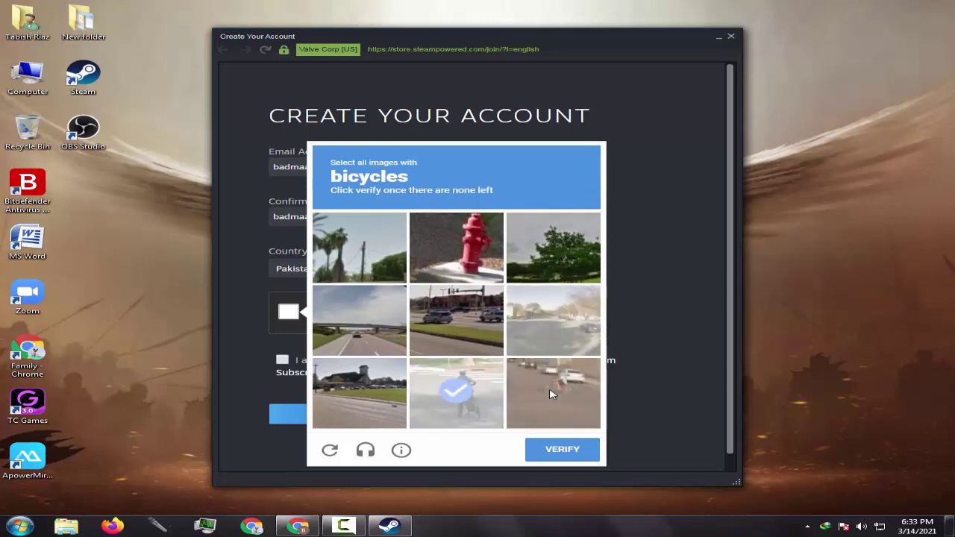
pyautogui.click(572, 422)
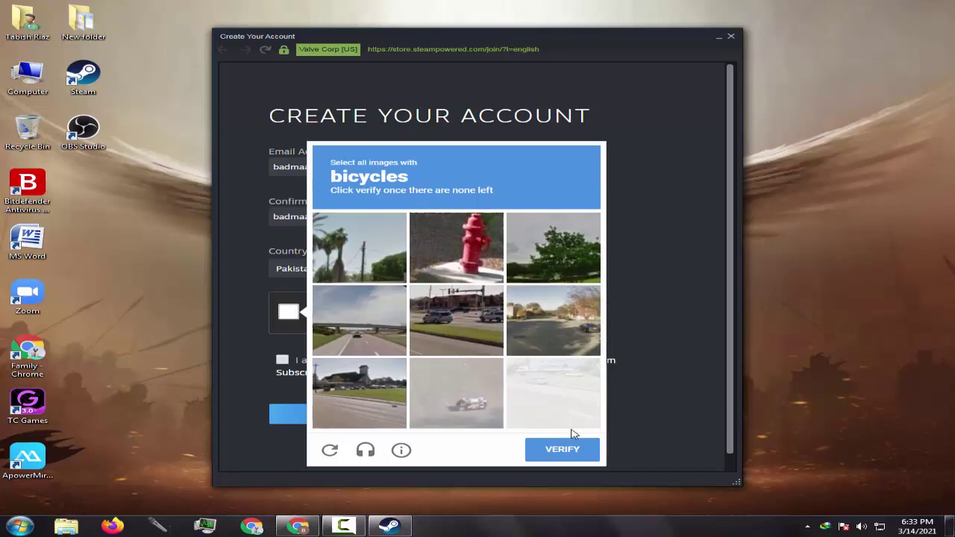
pyautogui.click(564, 449)
# Step: Accept the age terms and submit the form, which returns a CAPTCHA-invalid error; close the window
pyautogui.click(282, 360)
pyautogui.click(324, 413)
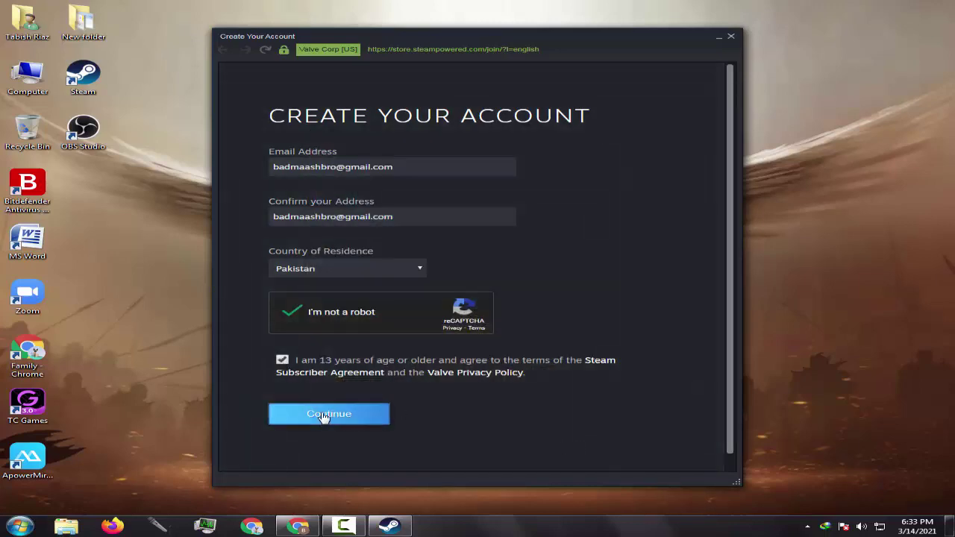
pyautogui.moveTo(266, 75); pyautogui.dragTo(478, 100)
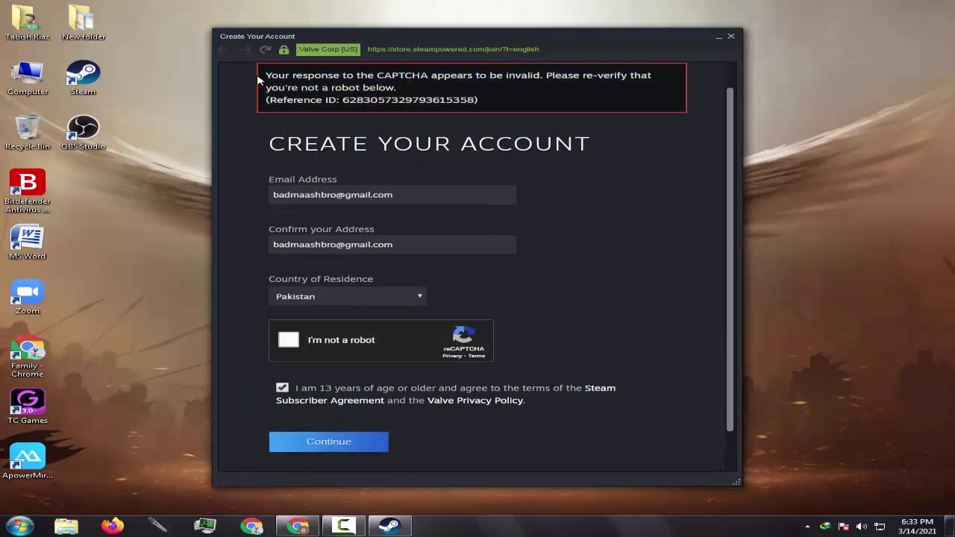
pyautogui.moveTo(261, 75); pyautogui.dragTo(534, 144)
pyautogui.hotkey('alt', 'F4')
# Step: Search Google in Chrome for 'steam create account'
pyautogui.click(298, 526)
pyautogui.click(296, 28)
pyautogui.write('s')
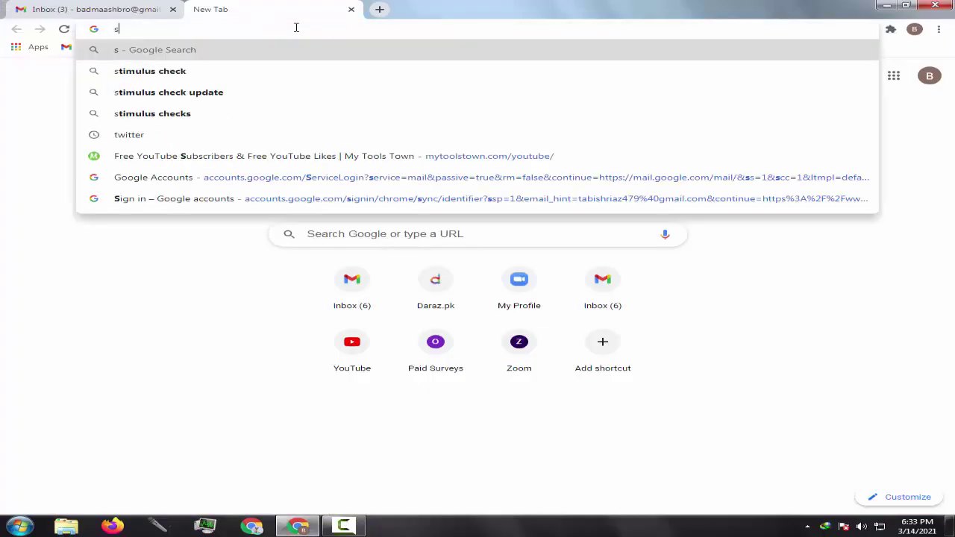
pyautogui.write('team create account')
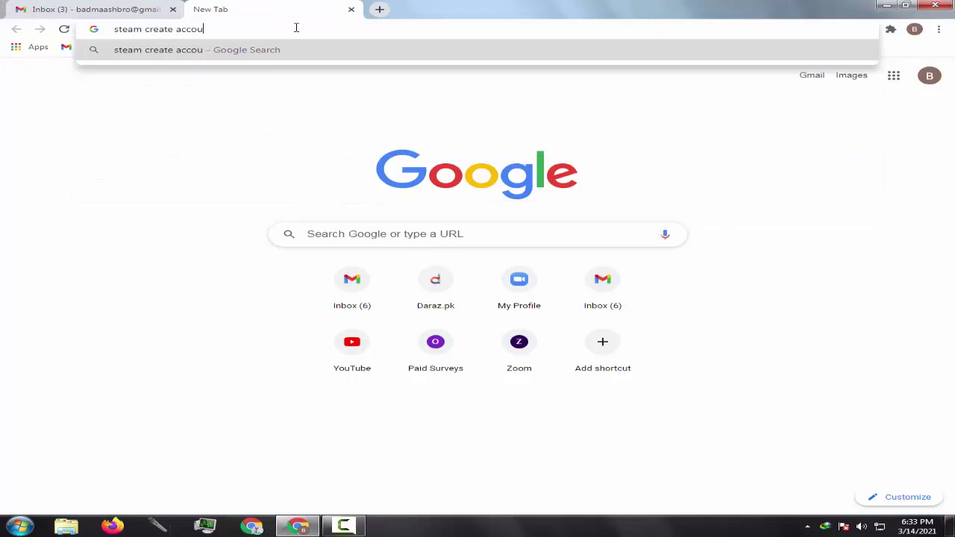
pyautogui.press('Return')
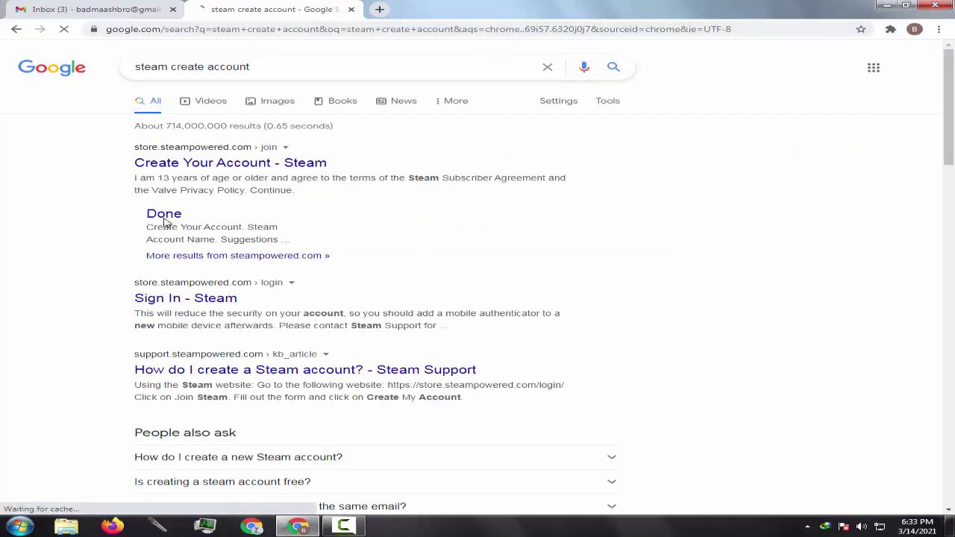
pyautogui.click(250, 170)
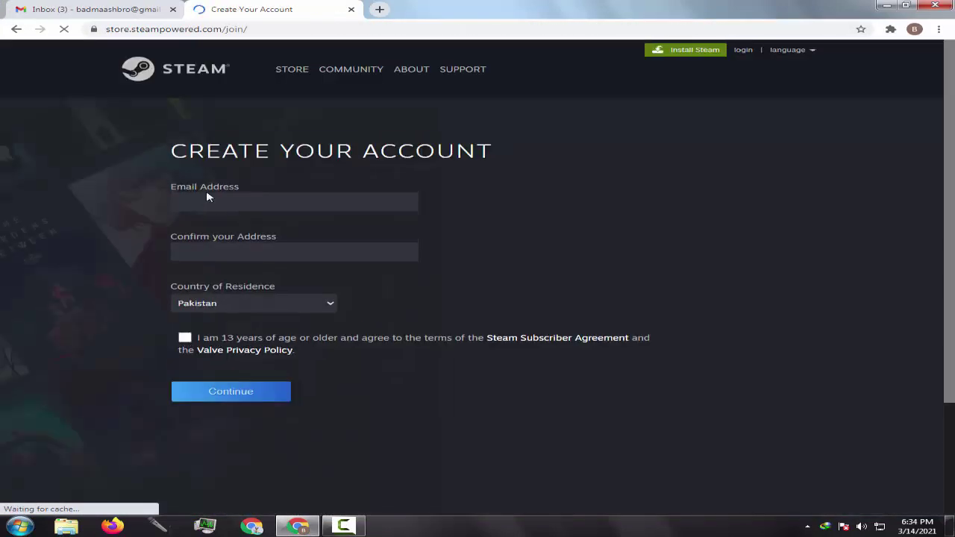
pyautogui.click(208, 196)
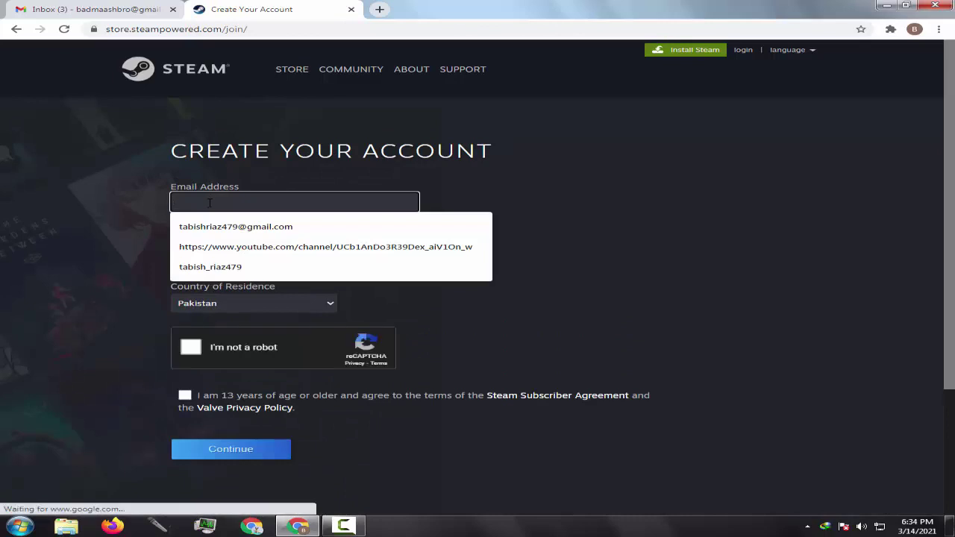
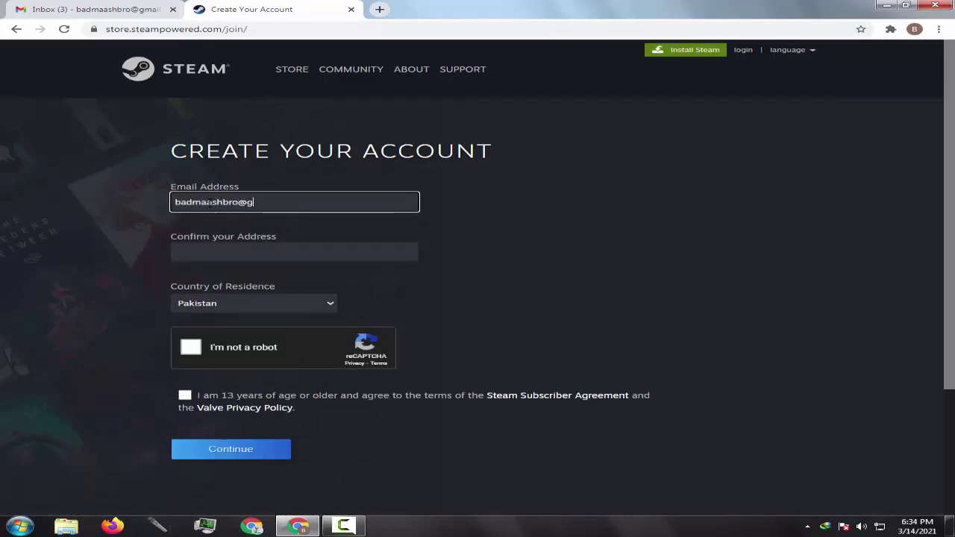
pyautogui.hotkey('ctrl', 'a')
pyautogui.hotkey('ctrl', 'c')
pyautogui.click(276, 250)
pyautogui.hotkey('ctrl', 'v')
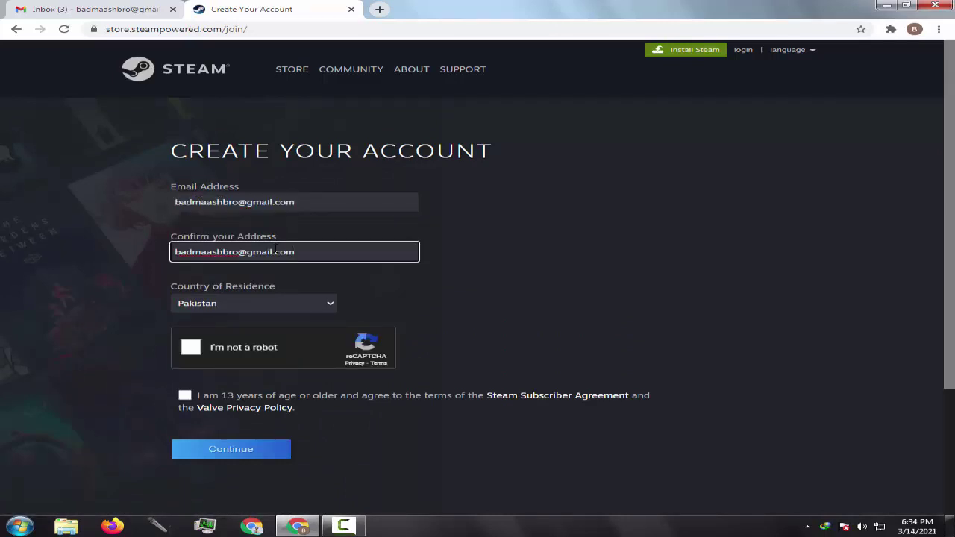
# Step: Start the robot check and select the palm tree images over two rounds
pyautogui.click(190, 347)
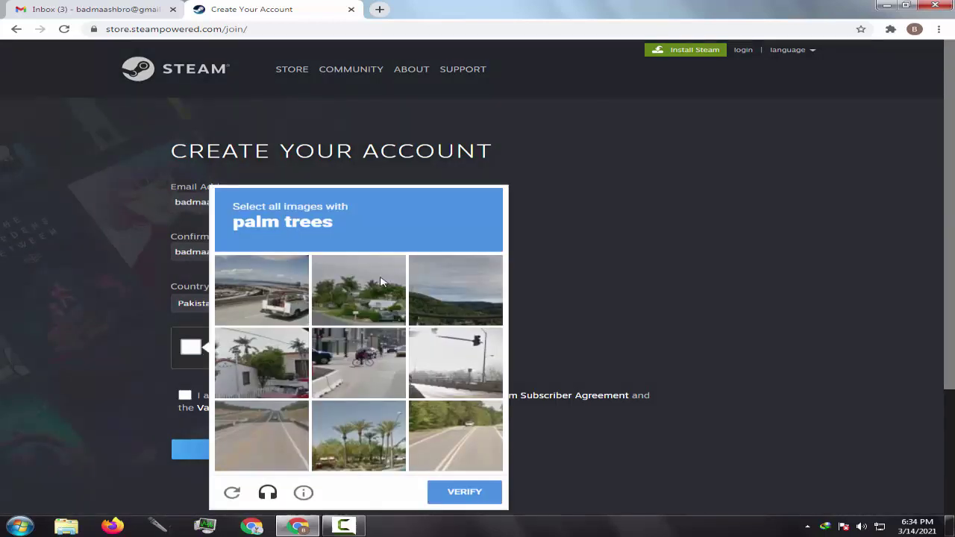
pyautogui.click(380, 281)
pyautogui.click(379, 432)
pyautogui.click(464, 491)
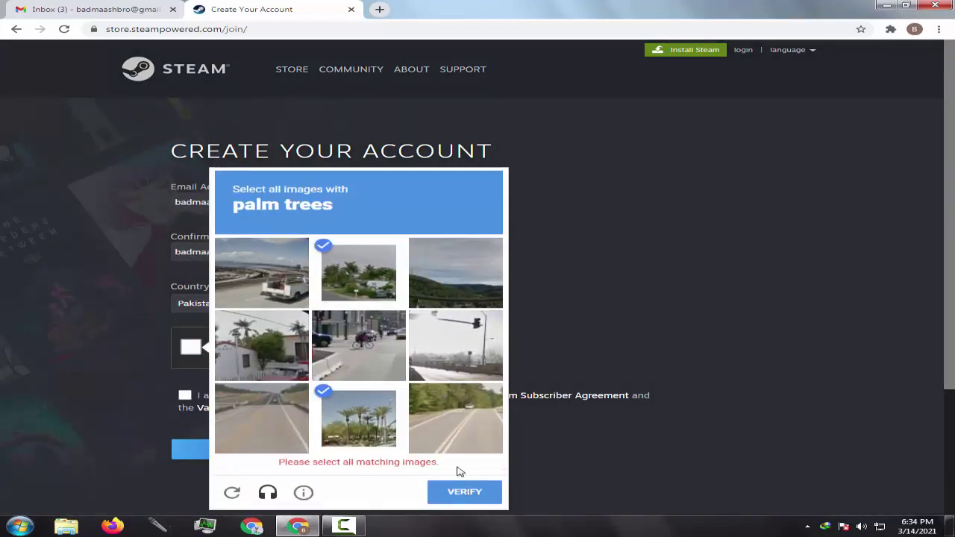
pyautogui.click(456, 417)
pyautogui.click(274, 377)
pyautogui.click(435, 323)
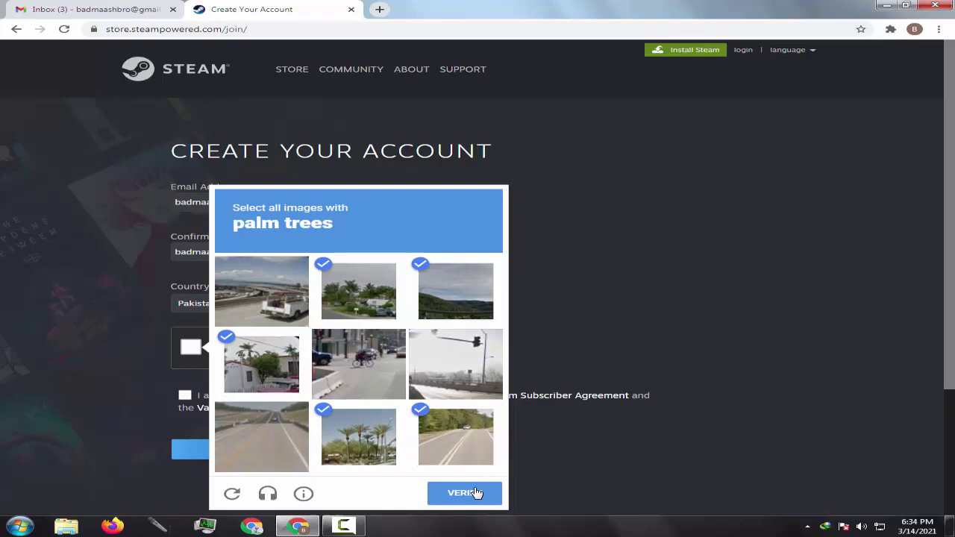
pyautogui.click(467, 492)
# Step: Select the fire hydrant images, verify the challenge, and accept the age terms
pyautogui.click(358, 364)
pyautogui.click(283, 308)
pyautogui.click(283, 443)
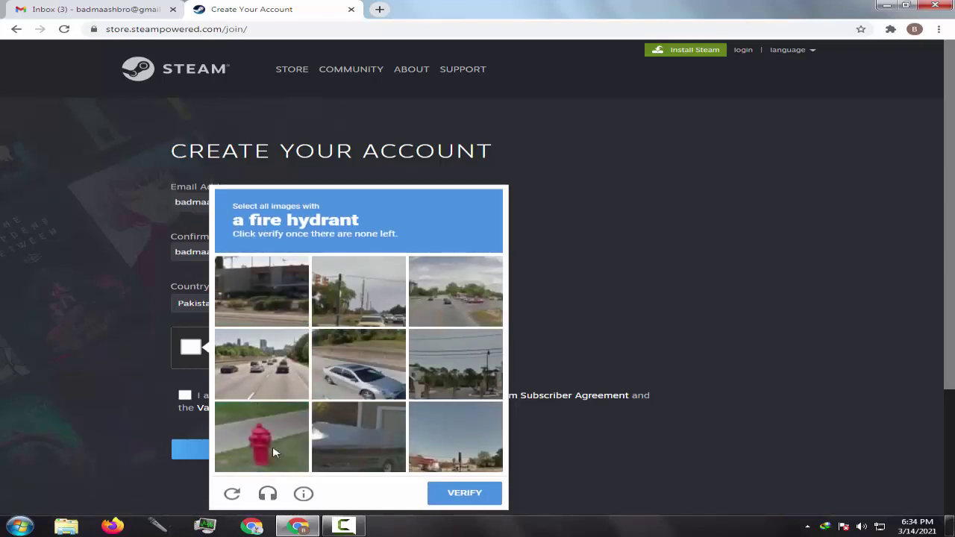
pyautogui.click(272, 445)
pyautogui.click(451, 494)
pyautogui.click(211, 401)
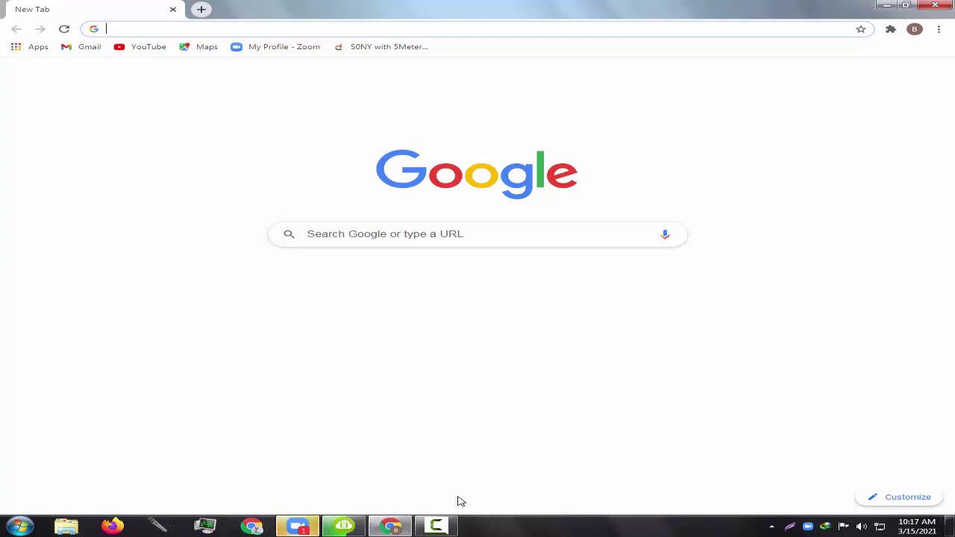
# Step: Clear Chrome's browsing history, download history, cookies and cached files for All time
pyautogui.hotkey('alt', 'f')
pyautogui.press('Down')
pyautogui.press('Down')
pyautogui.press('Down')
pyautogui.press('Down')
pyautogui.press('Down')
pyautogui.press('Right')
pyautogui.press('Down')
pyautogui.press('Return')
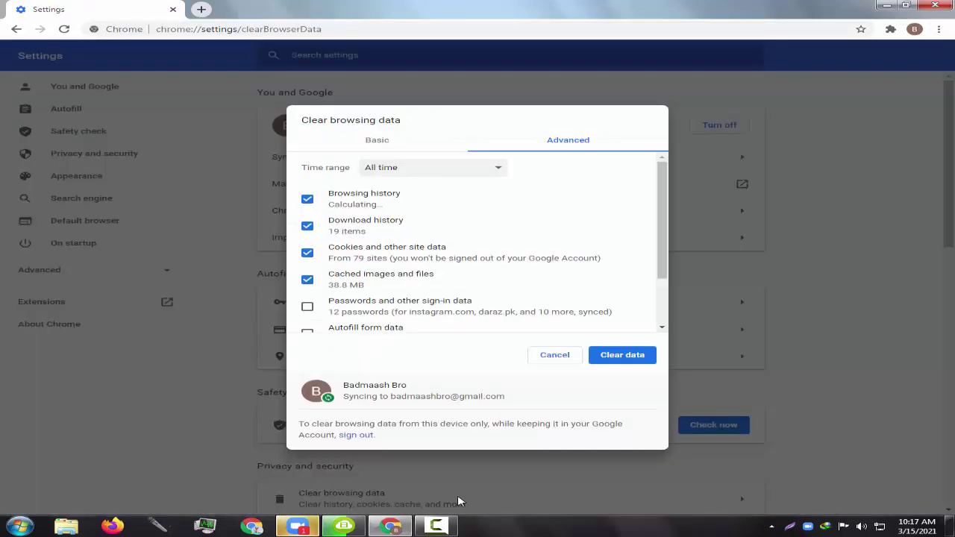
pyautogui.hotkey('alt', 'Down')
pyautogui.press('Escape')
pyautogui.press('Down')
pyautogui.press('Down')
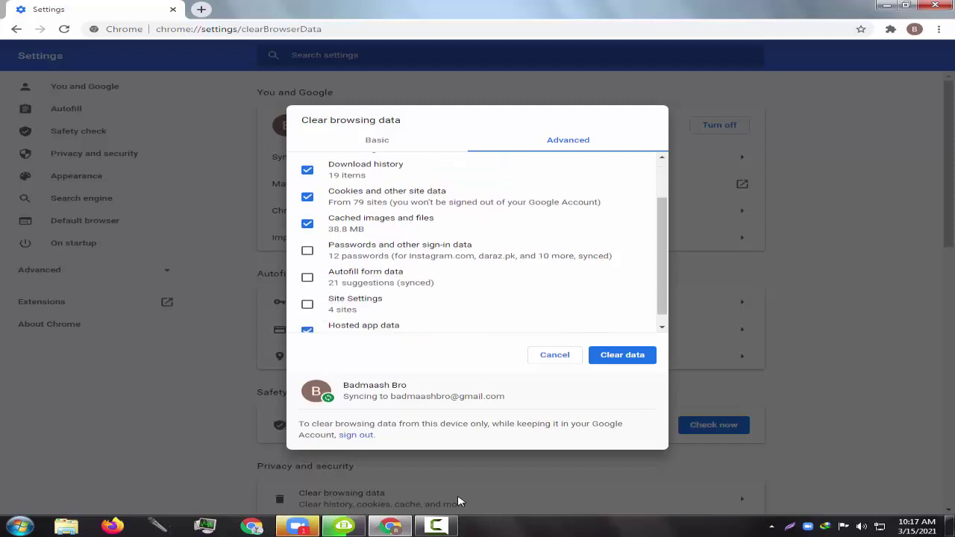
pyautogui.press('Down')
pyautogui.press('pageup')
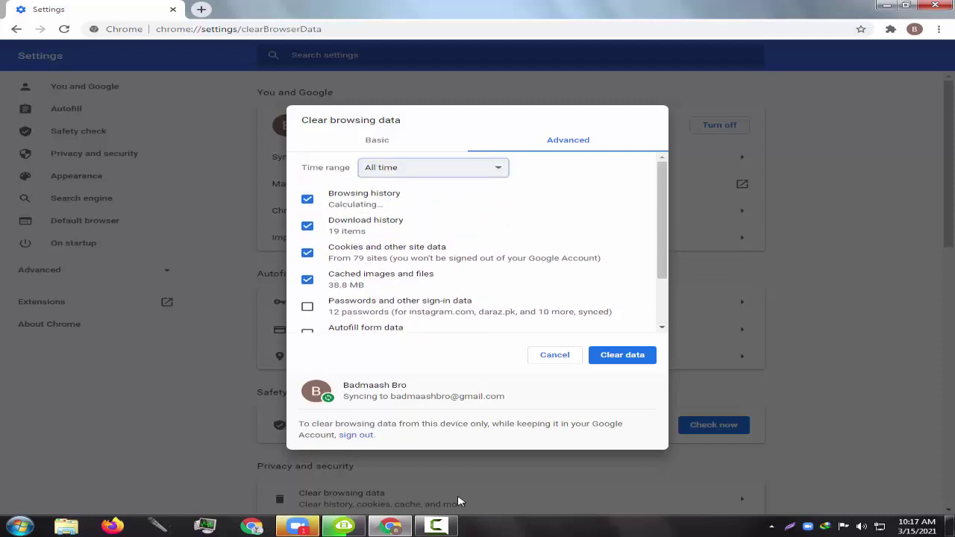
pyautogui.press('Return')
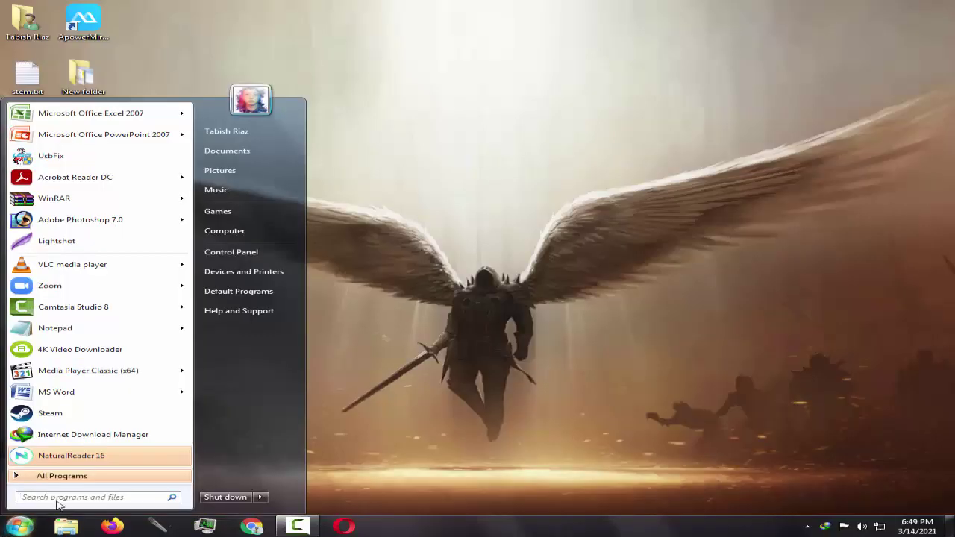
# Step: Search the Start Menu for 'commad' and run Command Prompt as administrator
pyautogui.write('commad')
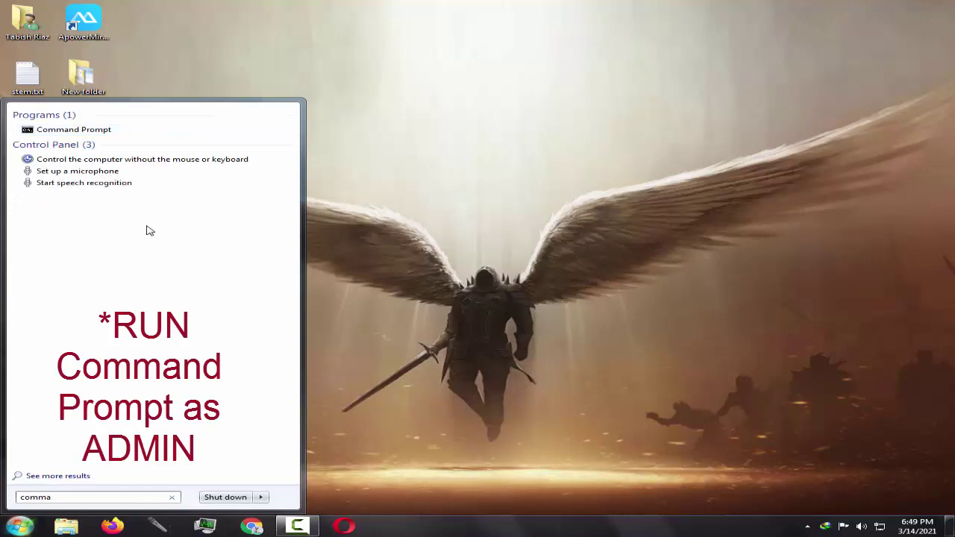
pyautogui.rightClick(87, 129)
pyautogui.click(138, 159)
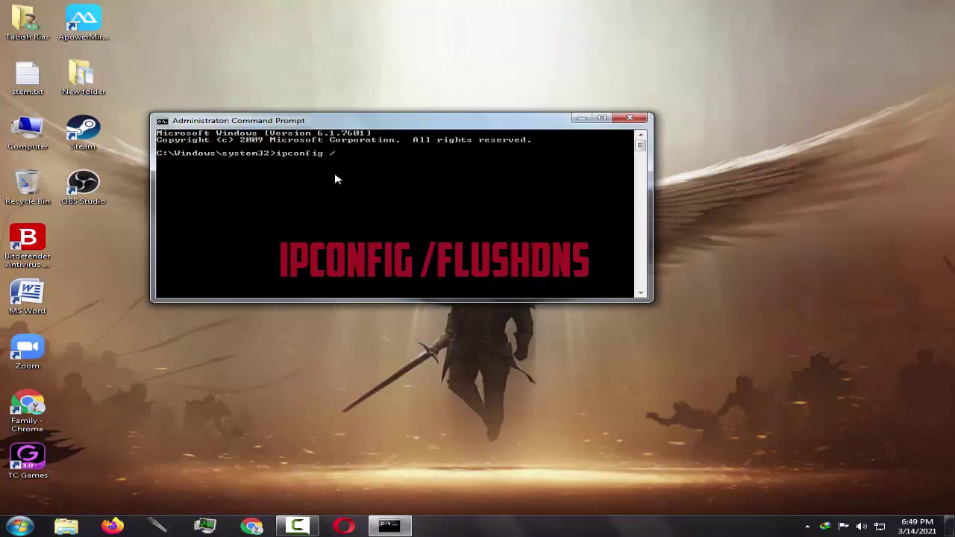
# Step: Run ipconfig /flushdns, then netsh winsock reset
pyautogui.write('ipconfig /flushdns')
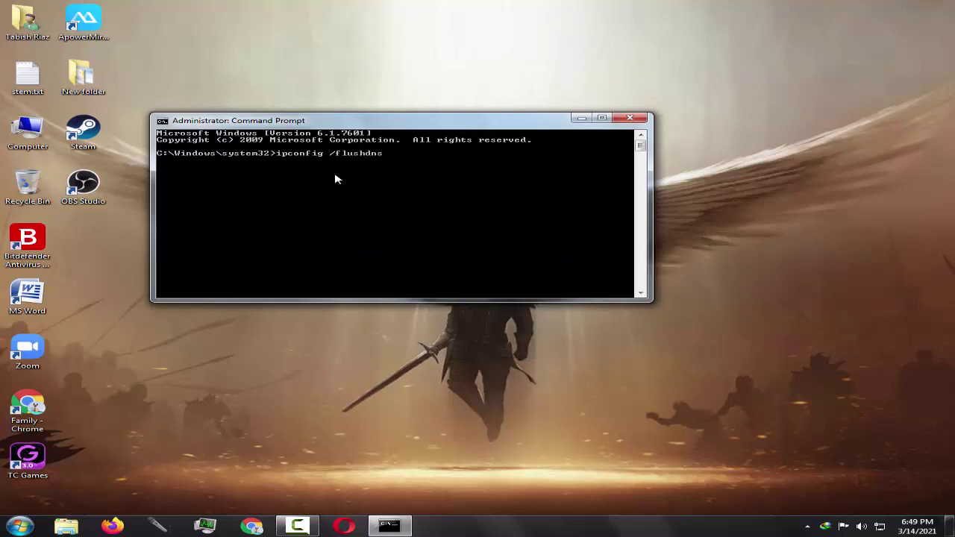
pyautogui.press('Return')
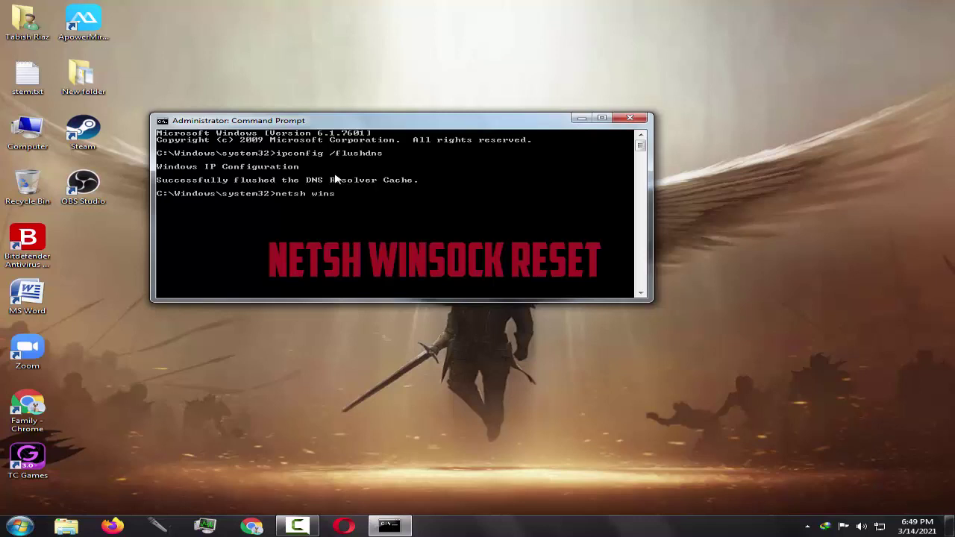
pyautogui.write('netsh winsock reset')
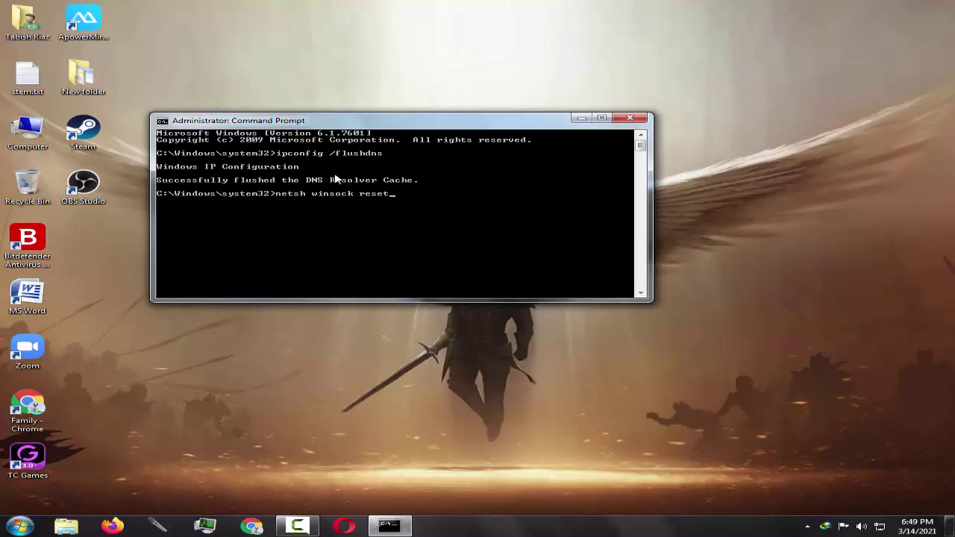
pyautogui.press('Return')
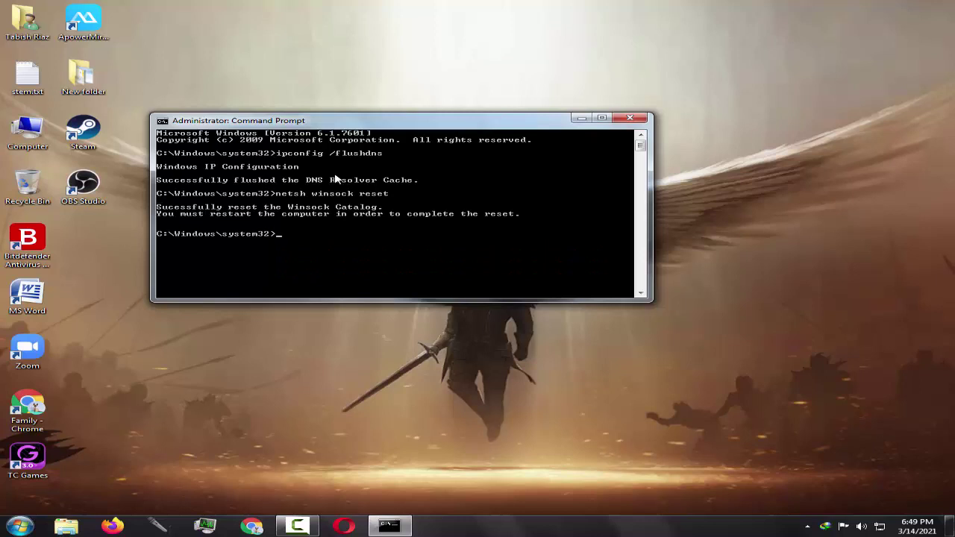